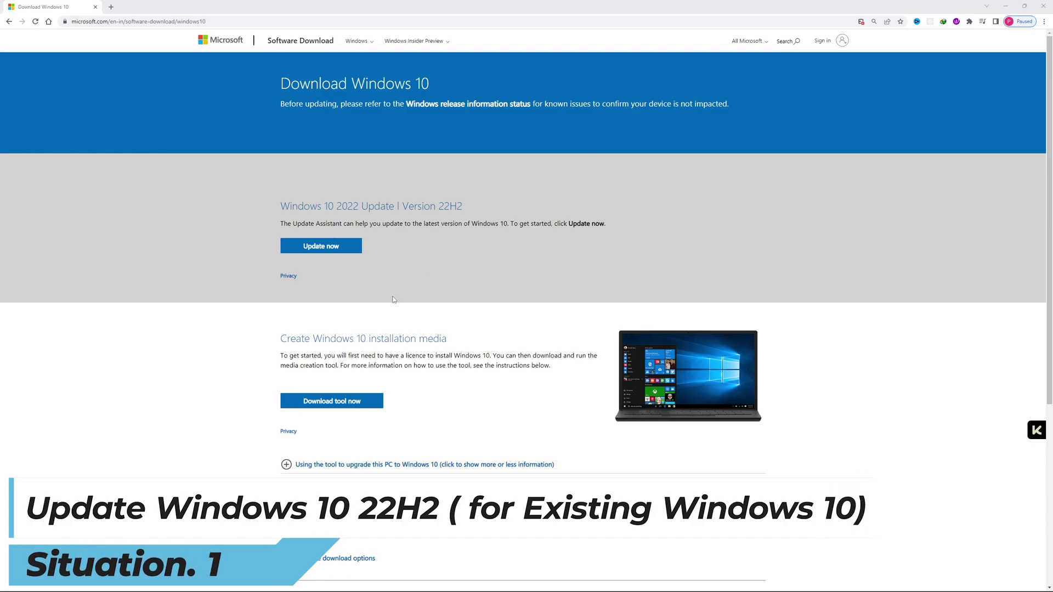
# Check the Windows Update page in Settings, then return to the browser
pyautogui.click(391, 582)
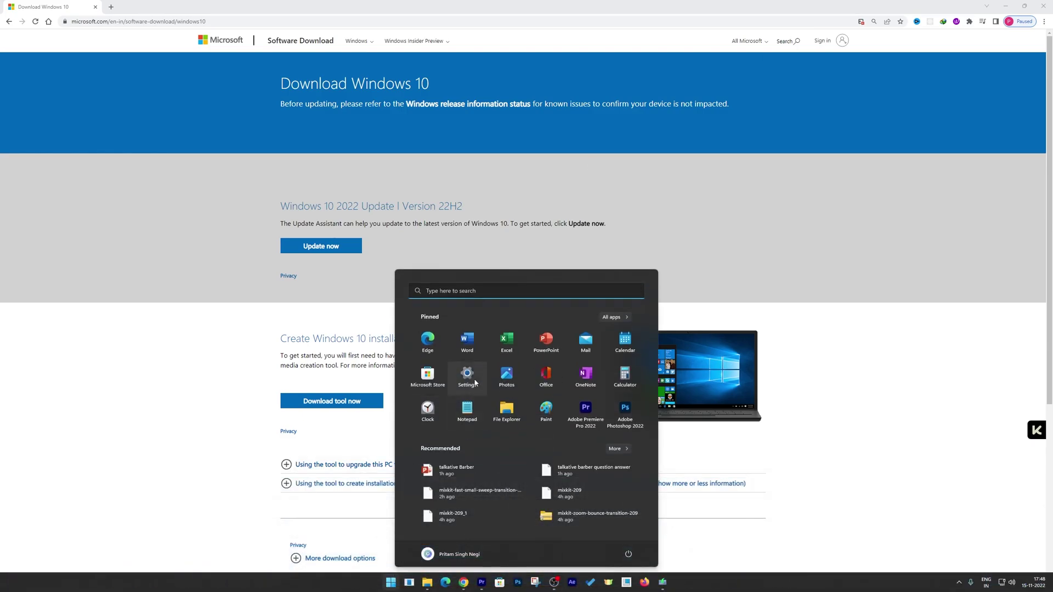
pyautogui.press('Escape')
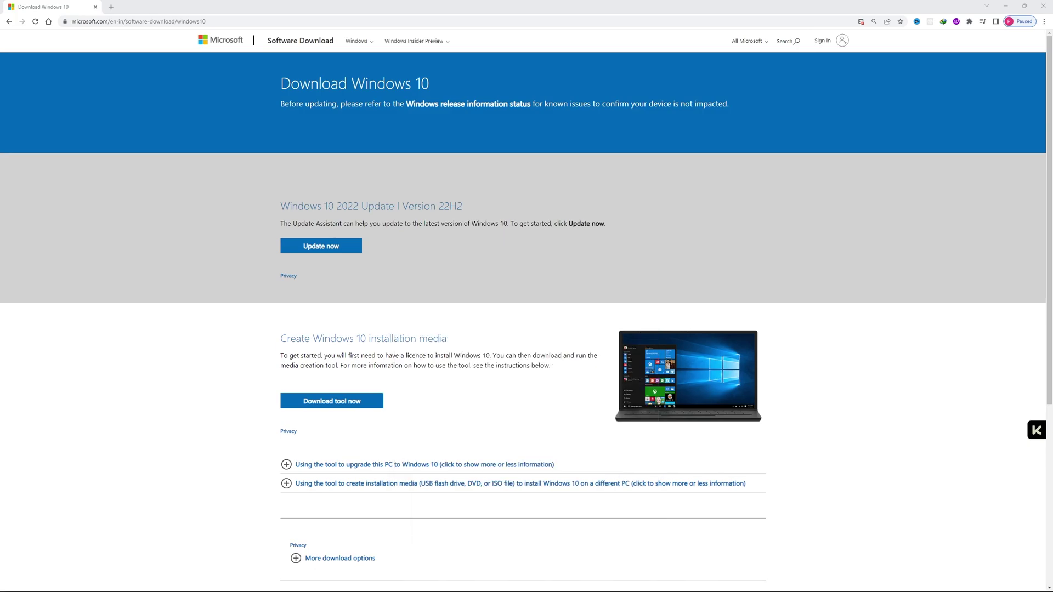
pyautogui.press('super+i')
pyautogui.doubleClick(514, 127)
pyautogui.click(109, 250)
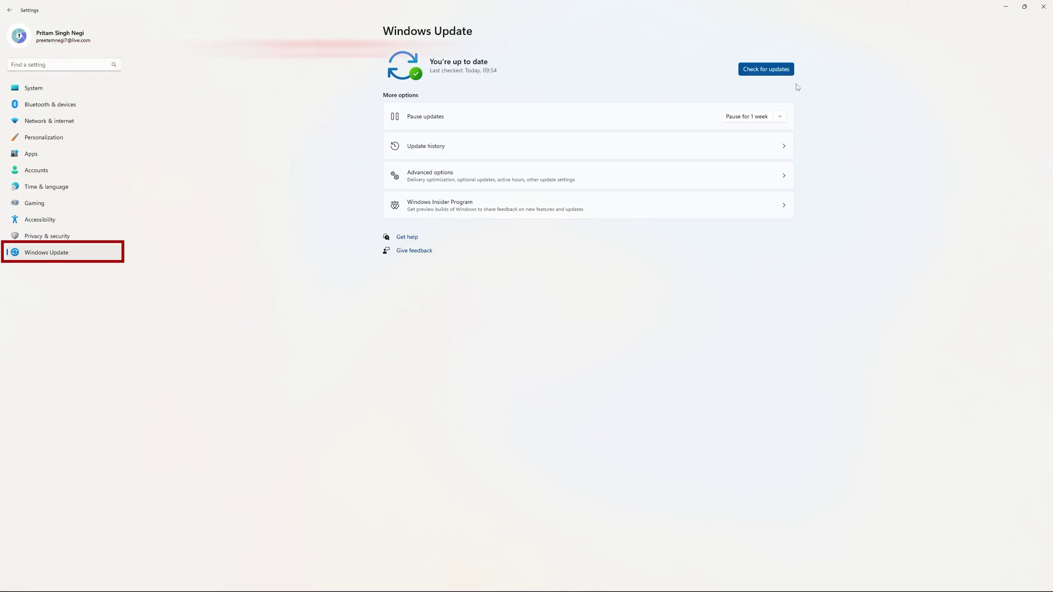
pyautogui.click(1004, 7)
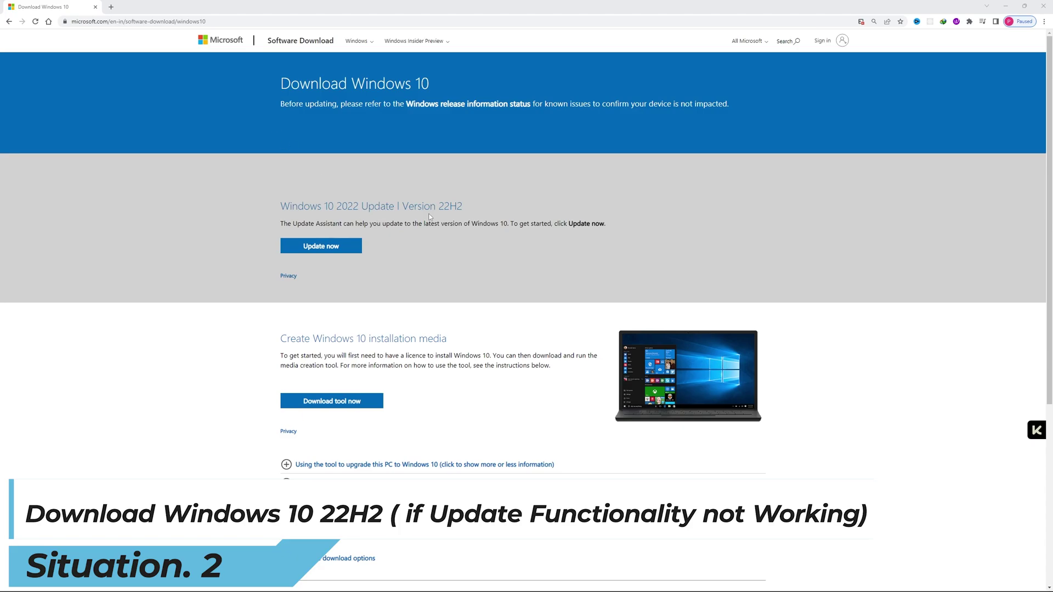
# Download and run the Windows 10 Update Assistant, then dismiss its Windows 10-only message
pyautogui.moveTo(280, 206); pyautogui.dragTo(336, 207)
pyautogui.click(336, 225)
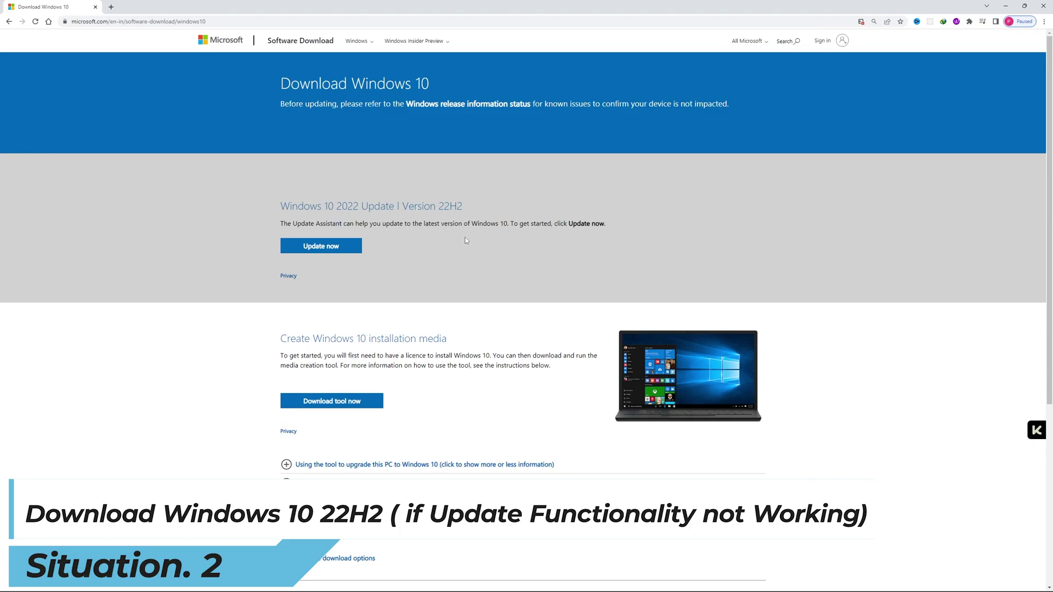
pyautogui.click(298, 247)
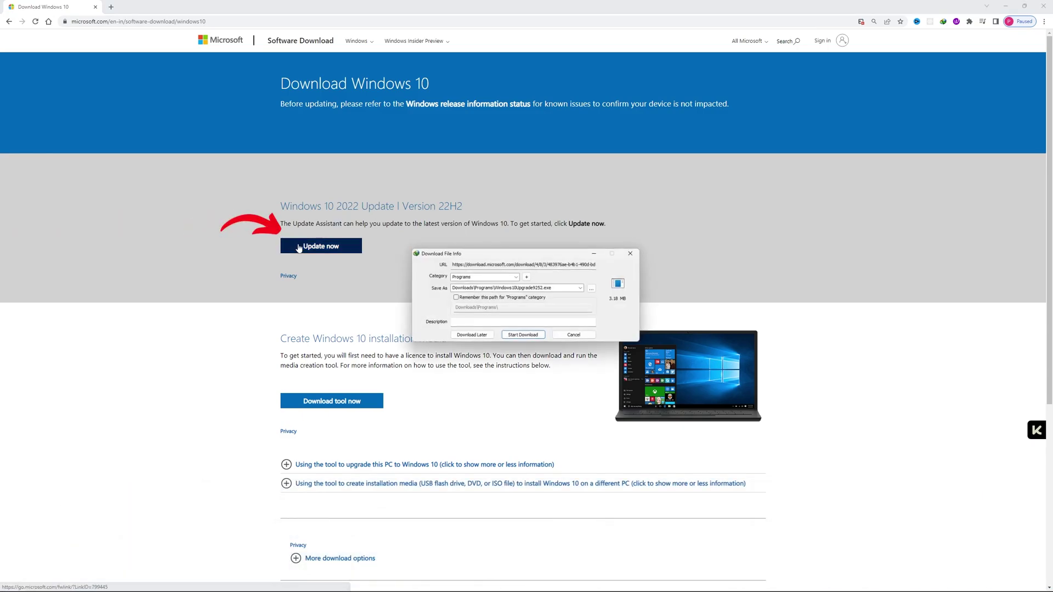
pyautogui.click(525, 336)
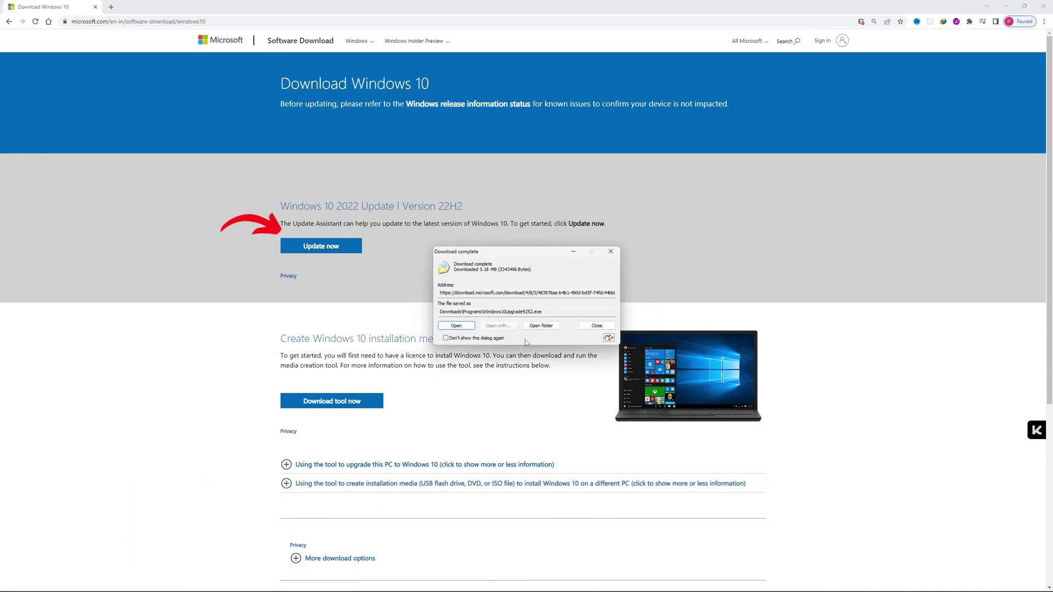
pyautogui.click(458, 325)
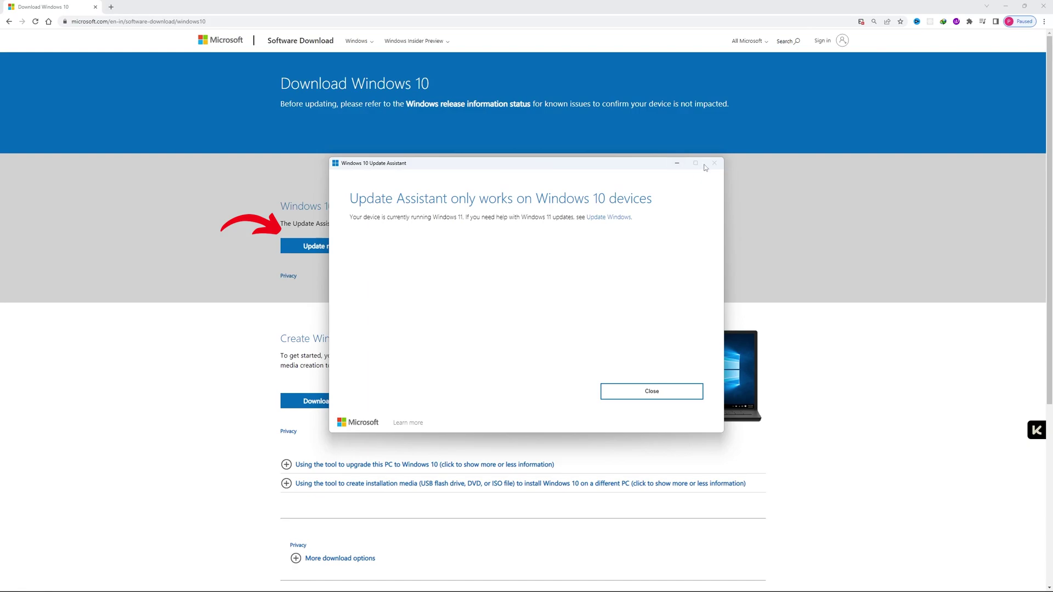
pyautogui.click(678, 398)
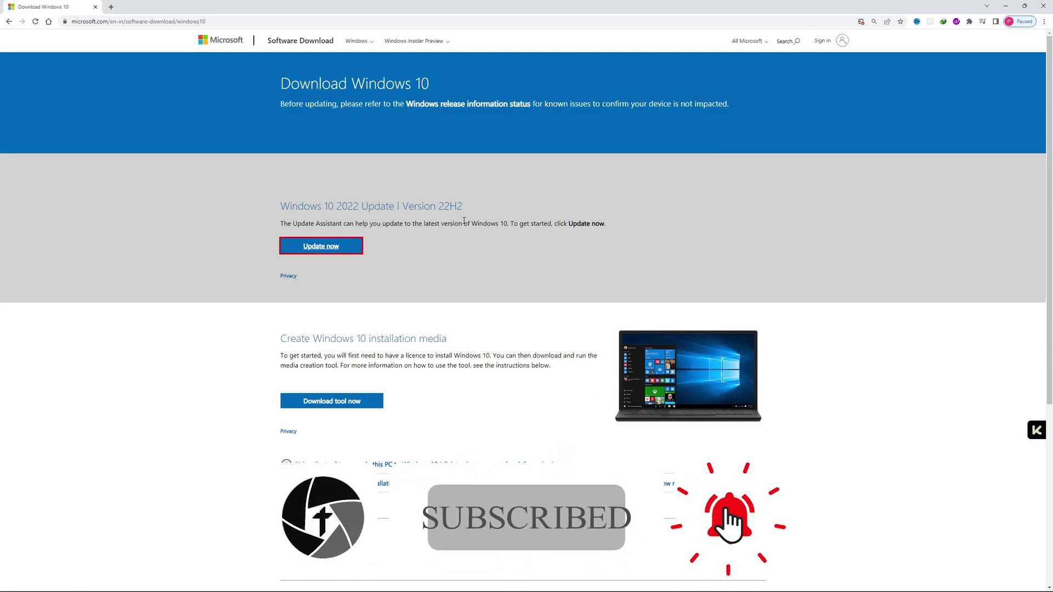
pyautogui.moveTo(385, 206); pyautogui.dragTo(301, 224)
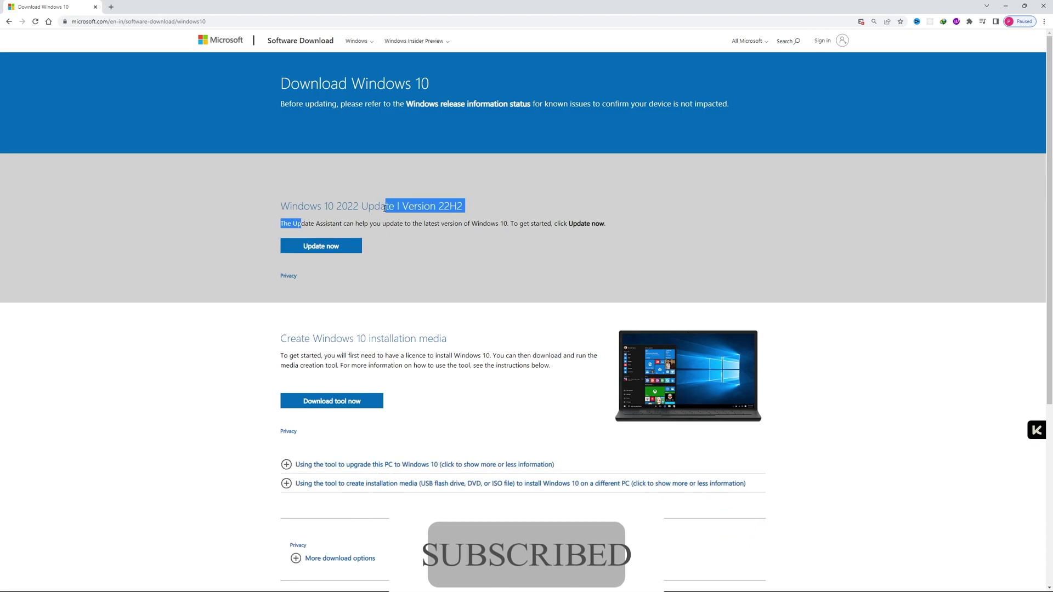
# Clear the text highlight on the Download Windows 10 page
pyautogui.click(446, 237)
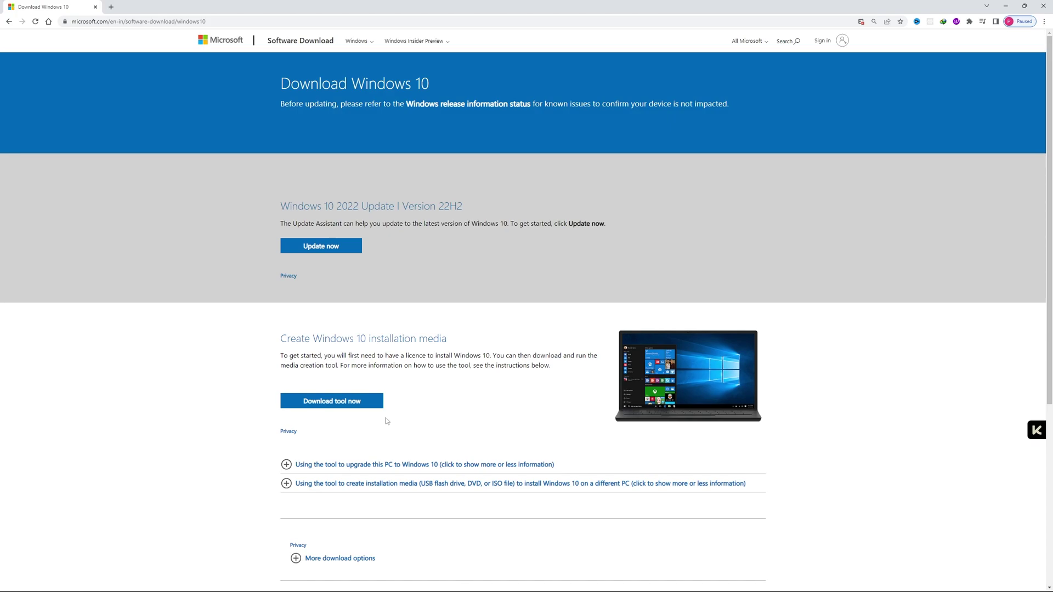
# Download and launch the media creation tool, confirm the duplicate download, and accept the license terms
pyautogui.click(357, 406)
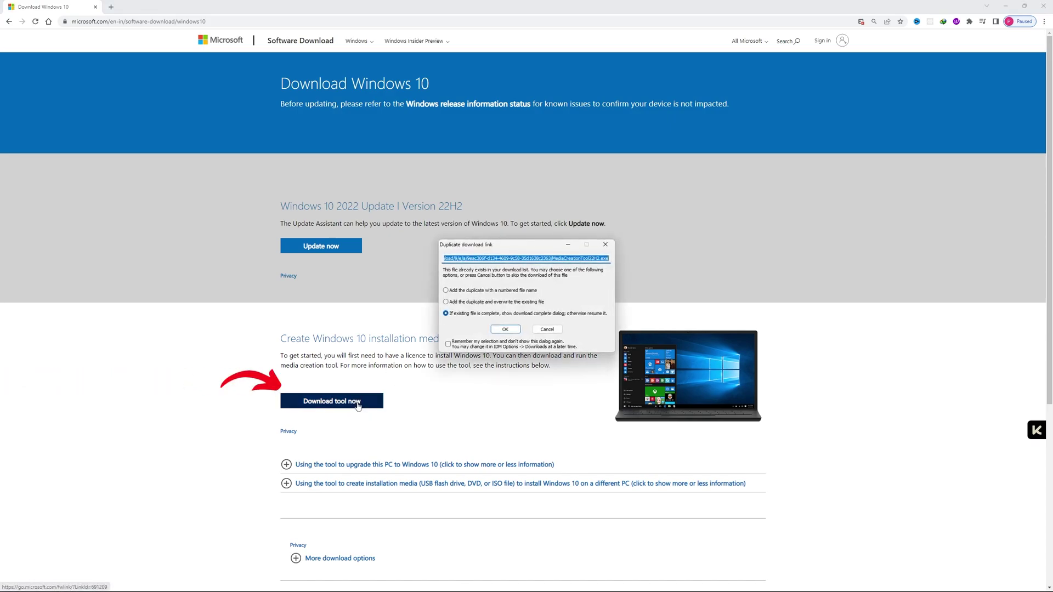
pyautogui.click(494, 330)
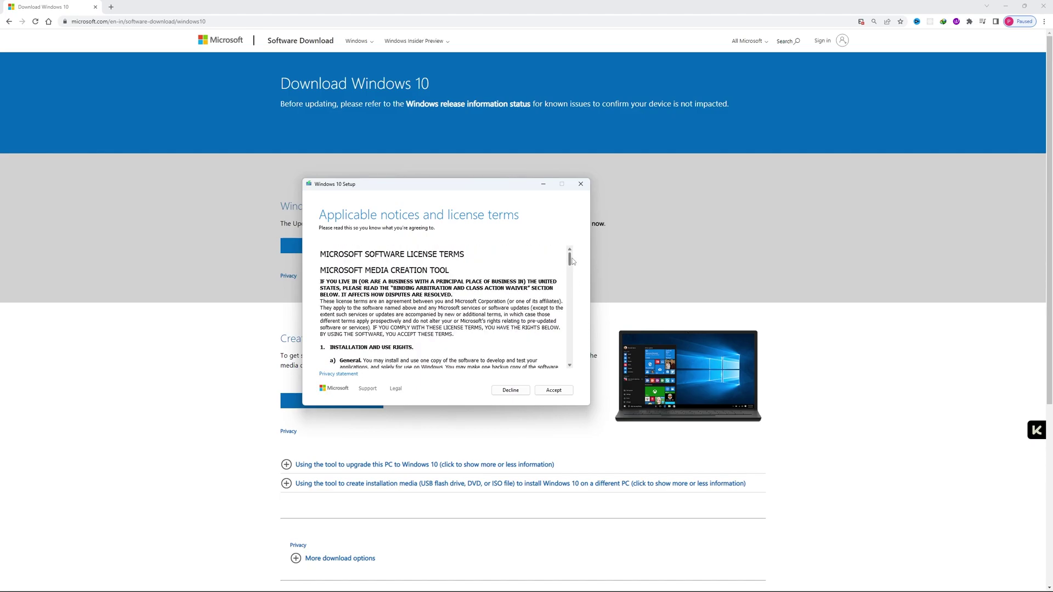
pyautogui.moveTo(570, 263)
pyautogui.mouseDown()
pyautogui.moveTo(571, 338)
pyautogui.moveTo(570, 255)
pyautogui.mouseUp()
pyautogui.click(554, 392)
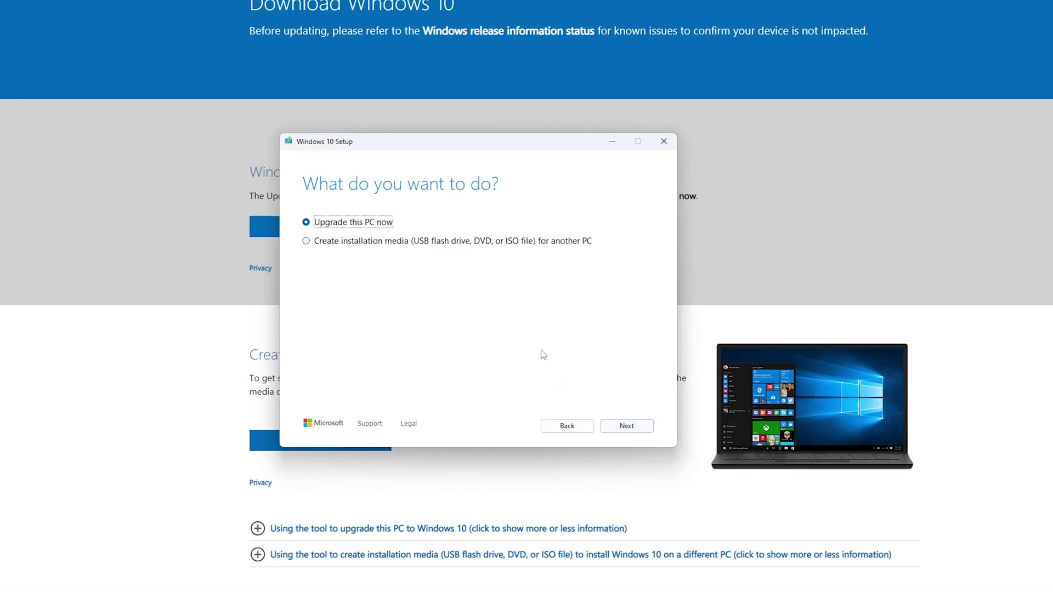
# Select Create installation media (USB flash drive, DVD, or ISO file) for another PC and continue
pyautogui.click(306, 242)
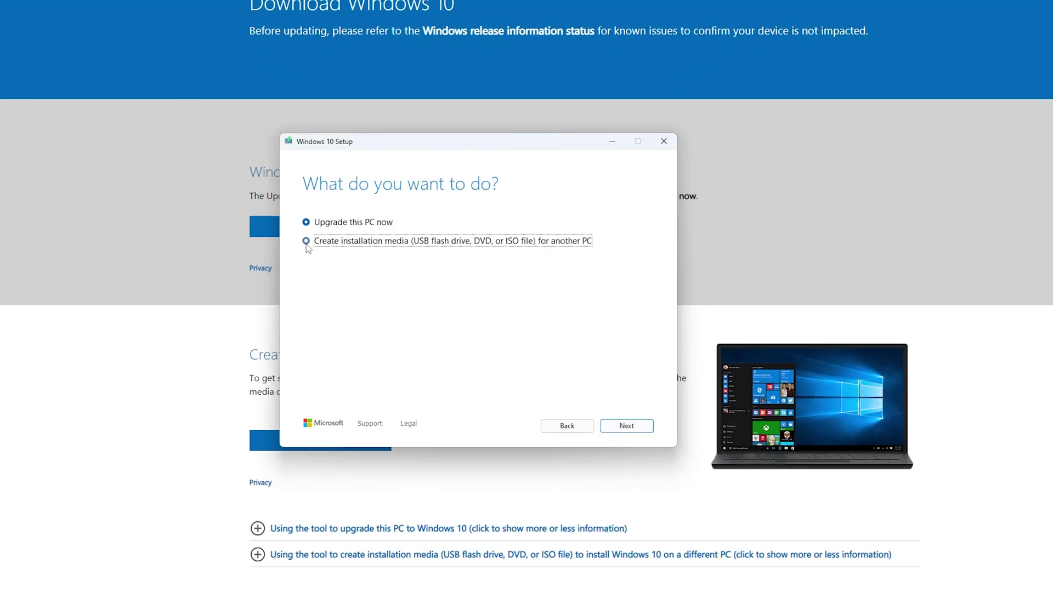
pyautogui.click(627, 426)
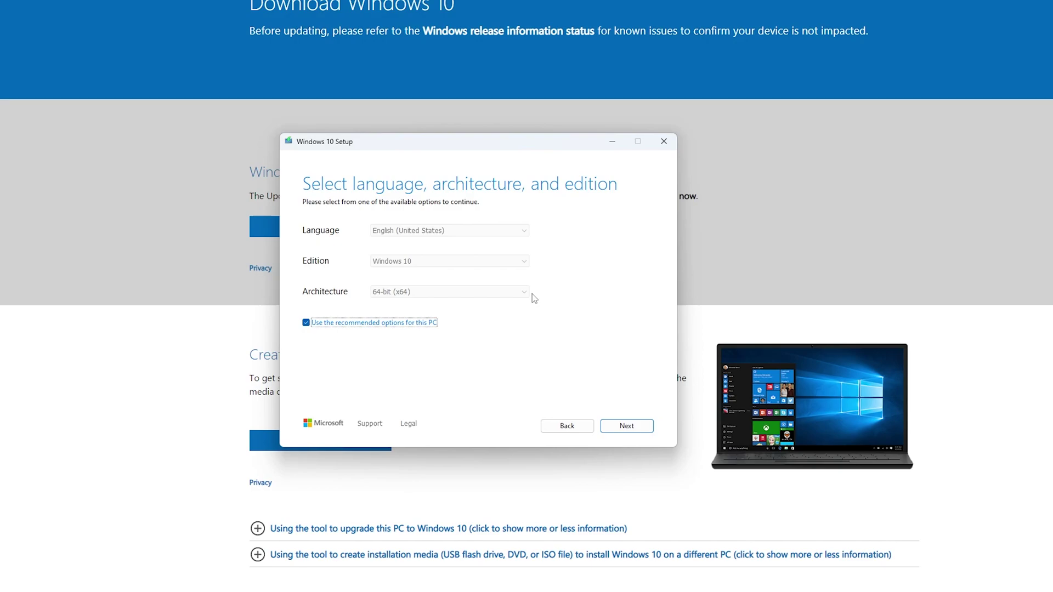
# Turn off Use the recommended options and set Architecture to 64-bit (x64)
pyautogui.click(306, 324)
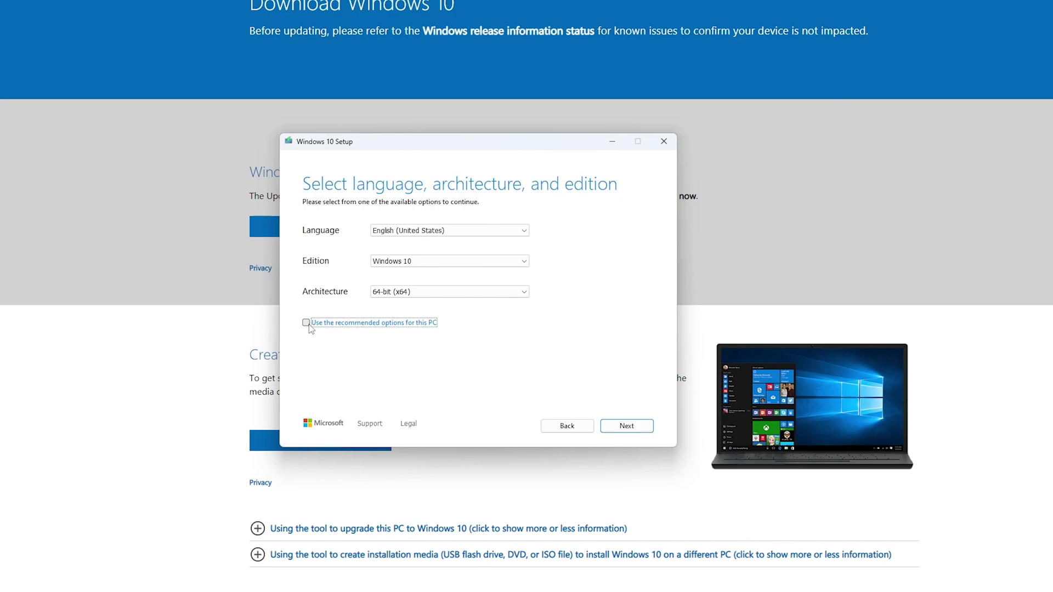
pyautogui.click(306, 323)
pyautogui.click(307, 324)
pyautogui.click(403, 292)
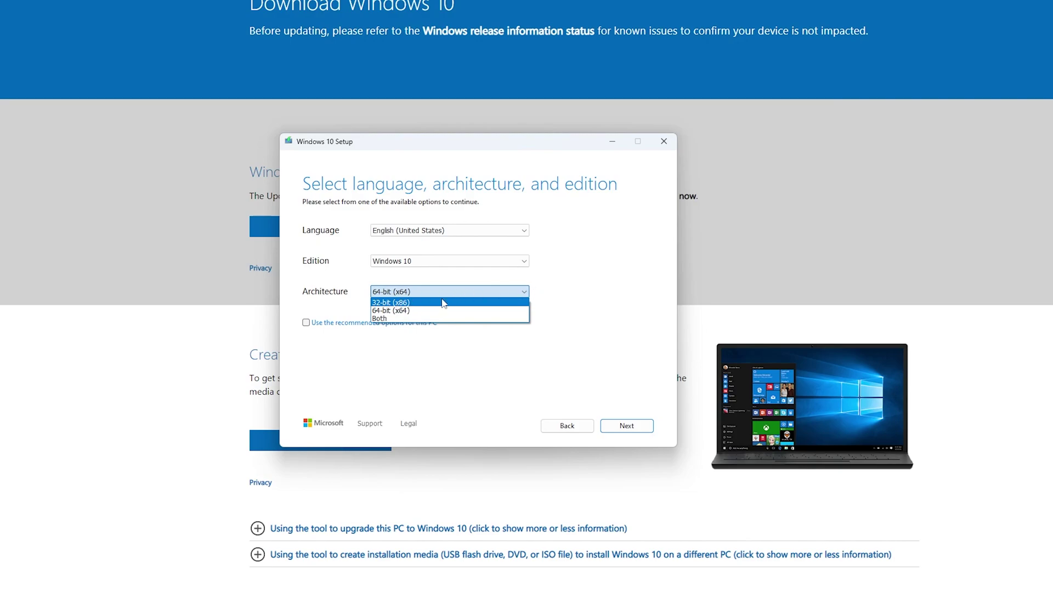
pyautogui.click(596, 275)
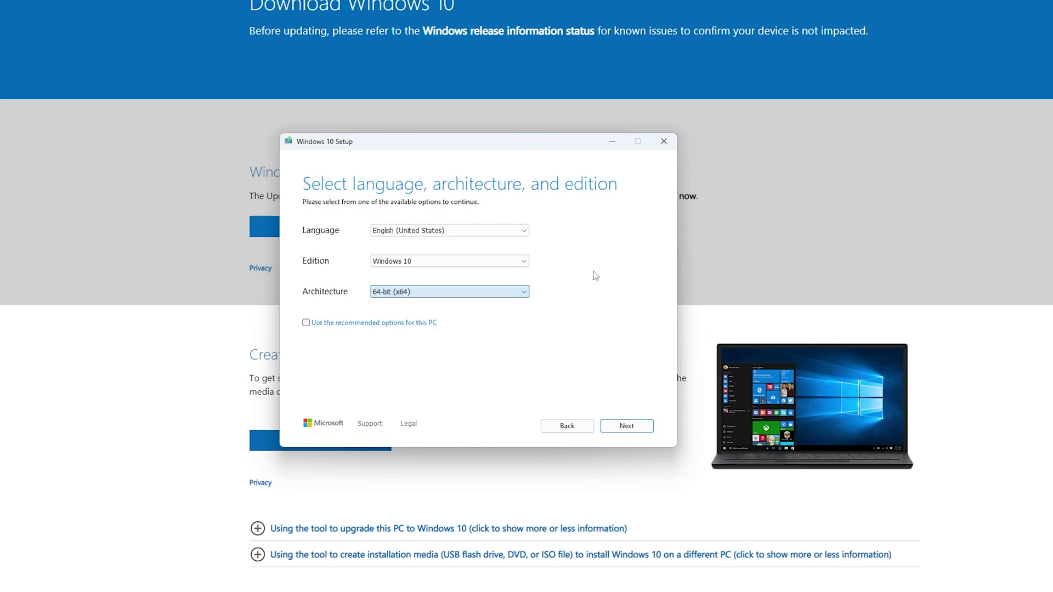
pyautogui.click(412, 295)
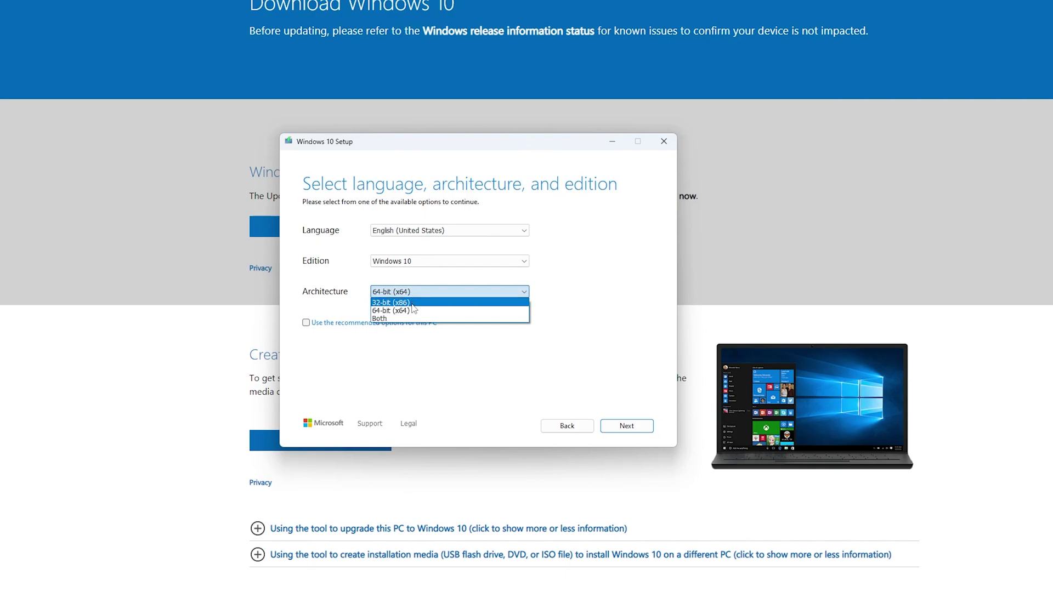
pyautogui.click(412, 303)
pyautogui.click(409, 292)
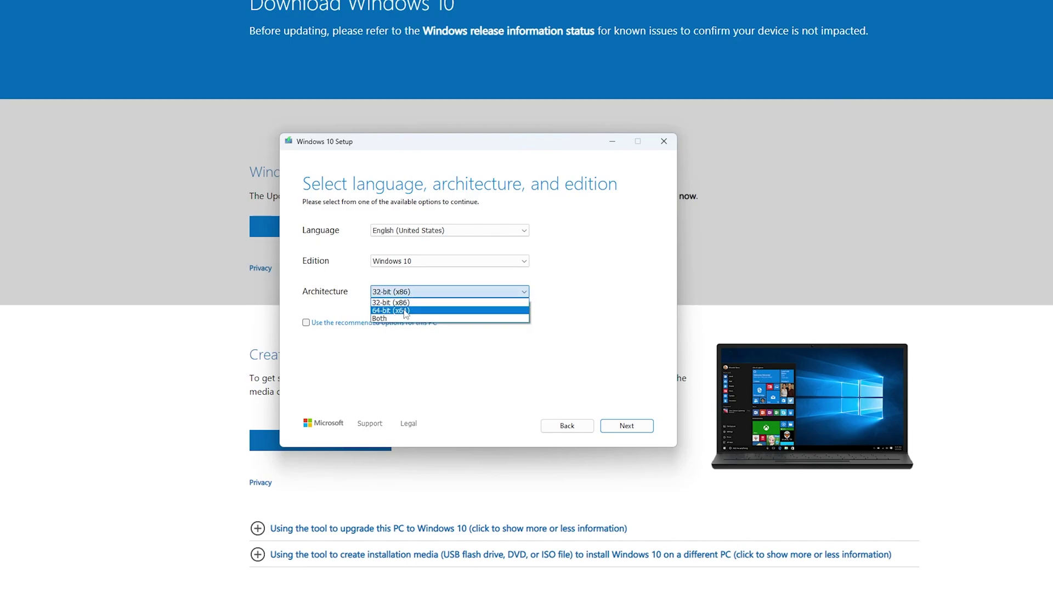
pyautogui.click(406, 311)
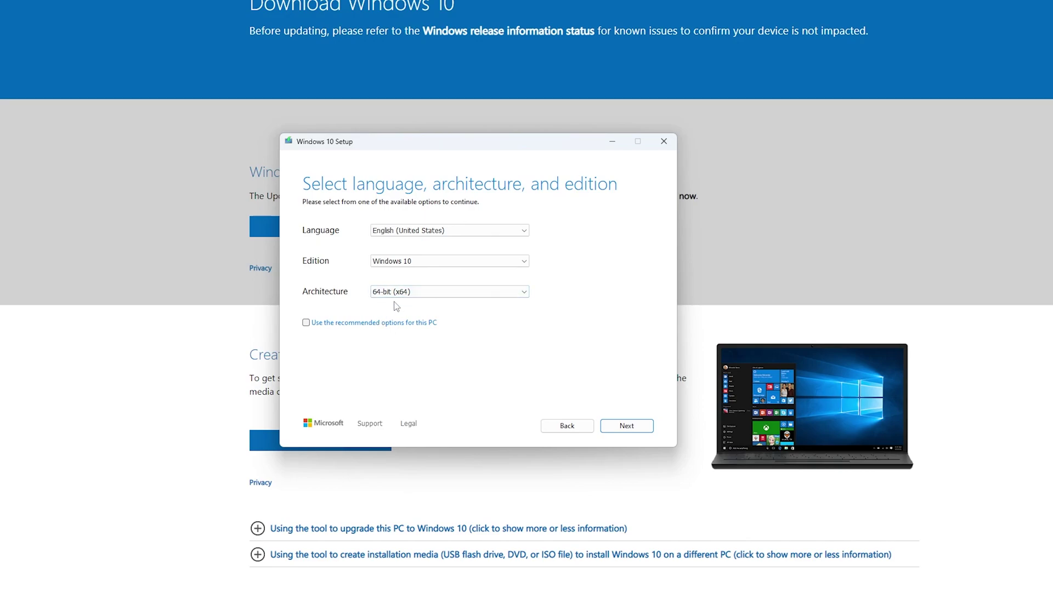
# Keep English (United States) as the language and continue to the media choice
pyautogui.click(505, 230)
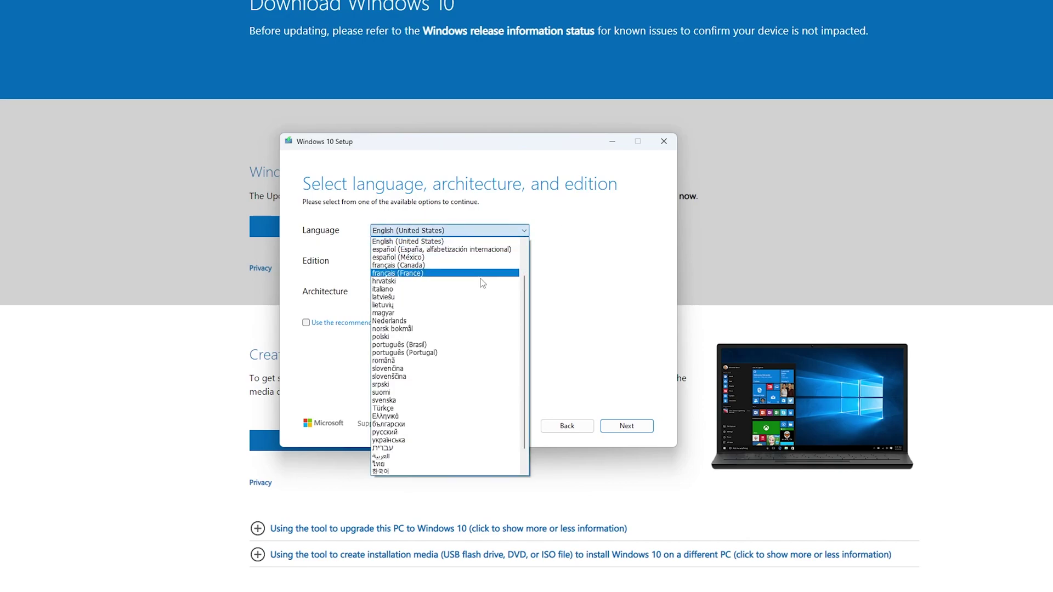
pyautogui.scroll(-1, 482, 283)
pyautogui.scroll(3, 472, 285)
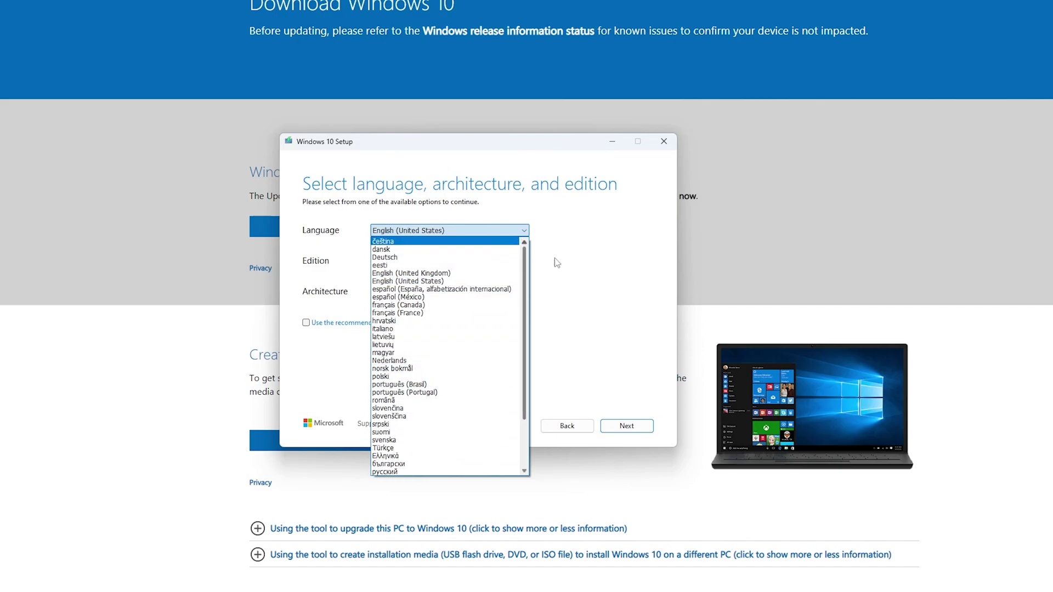
pyautogui.click(573, 236)
pyautogui.click(638, 430)
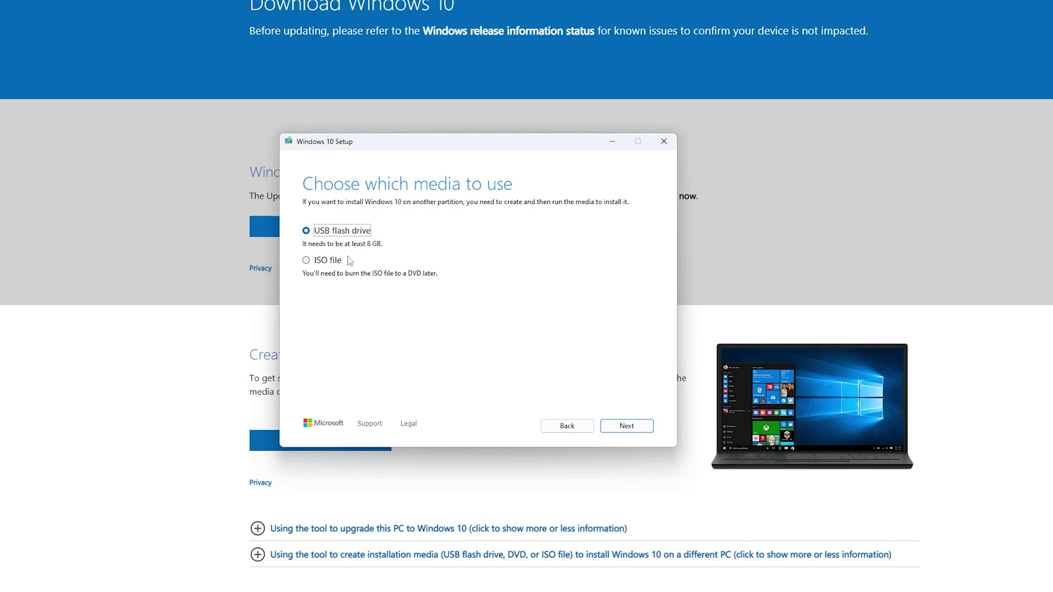
# Choose USB flash drive rather than ISO file as the media and continue
pyautogui.click(309, 263)
pyautogui.click(311, 233)
pyautogui.click(621, 426)
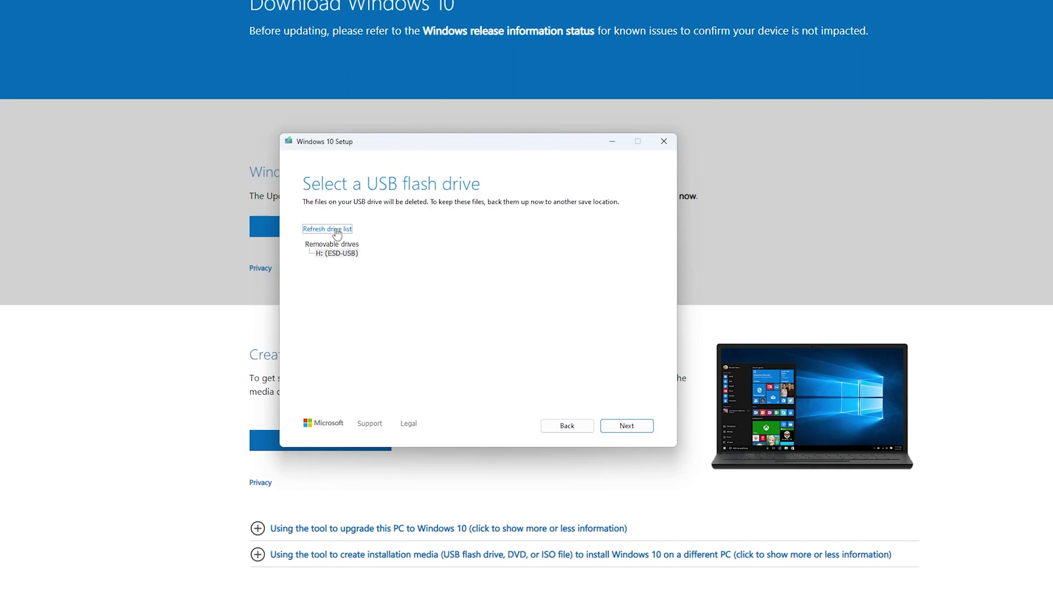
# Select removable drive H: (ESD-USB) and start writing Windows 10 media to it
pyautogui.click(337, 252)
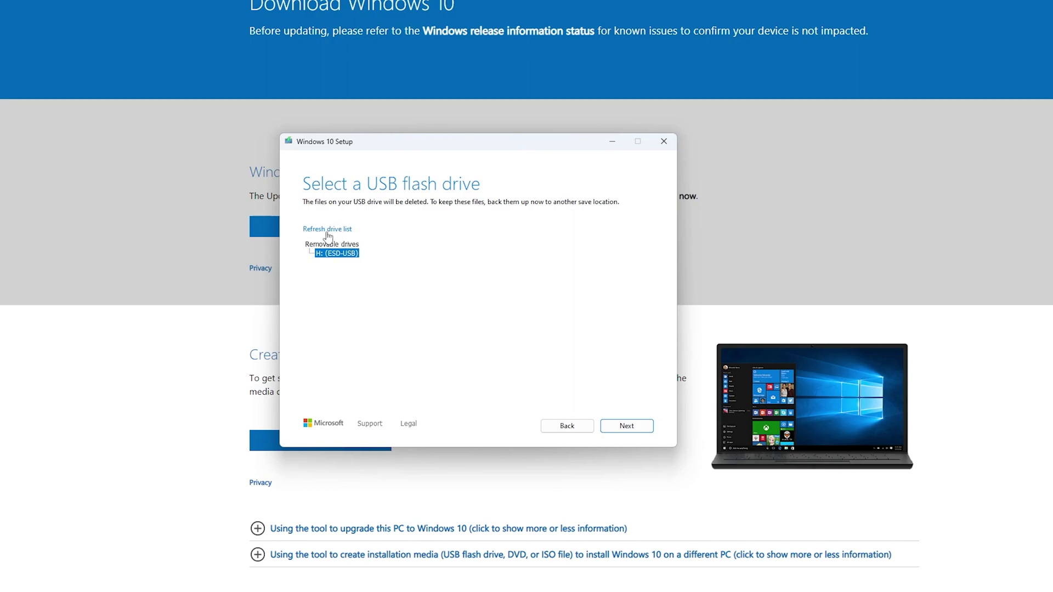
pyautogui.click(637, 426)
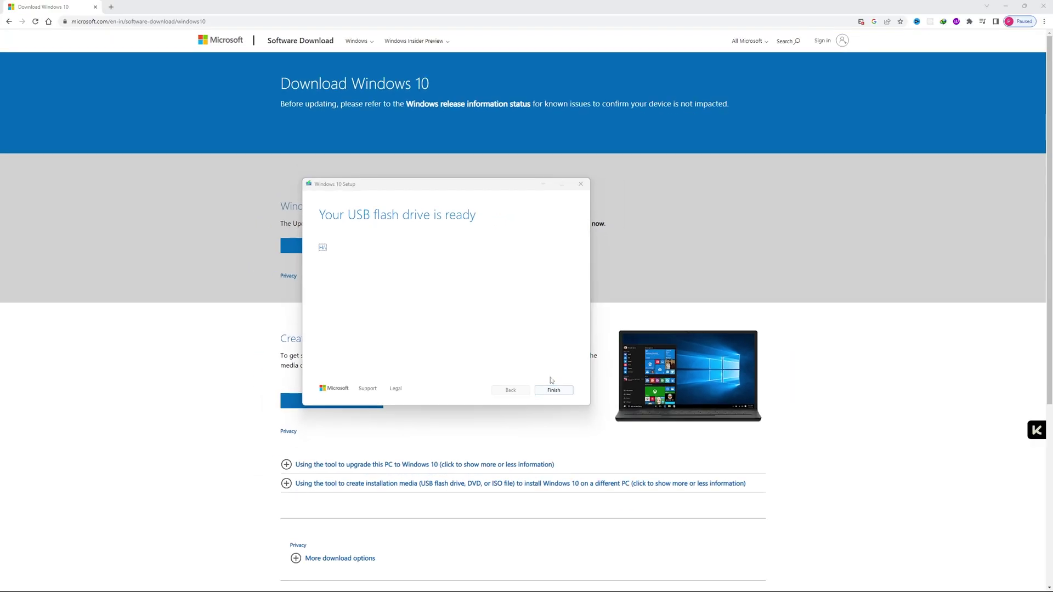
# Finish the tool, then open ESD-USB (H:) from This PC to view its files
pyautogui.click(552, 389)
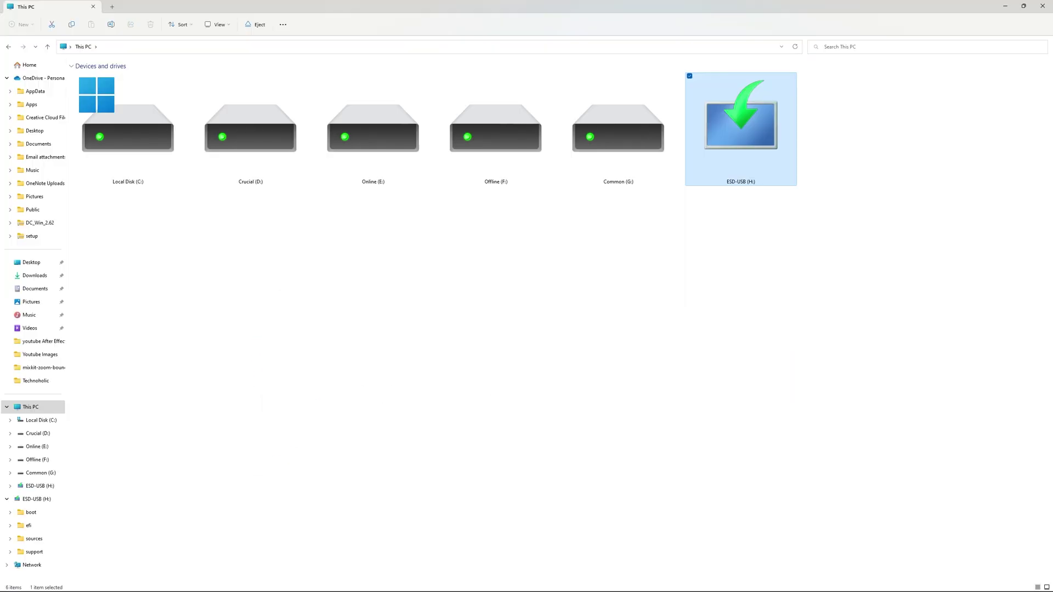
pyautogui.click(802, 311)
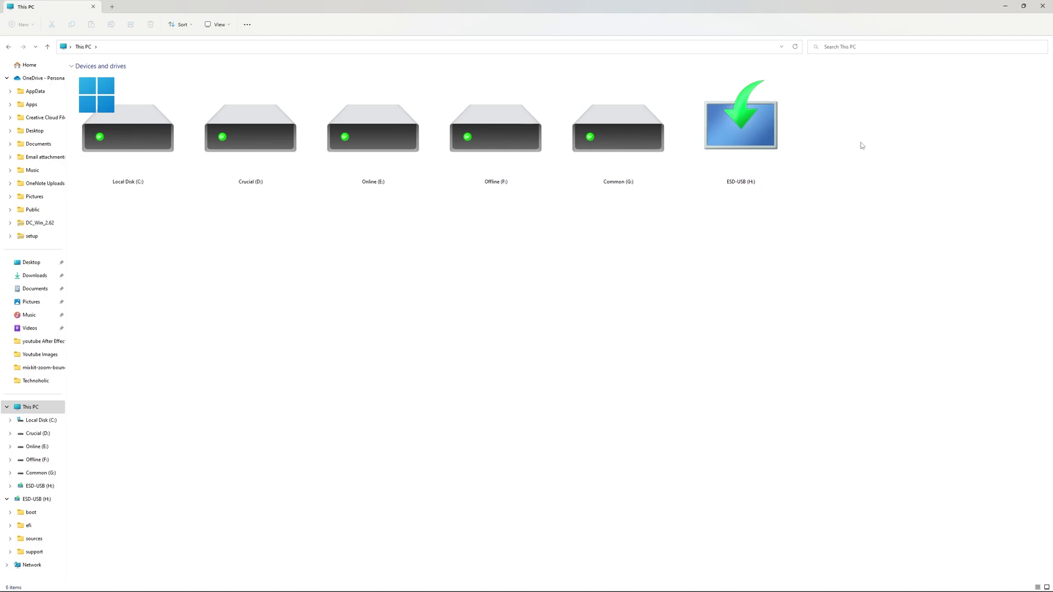
pyautogui.doubleClick(778, 147)
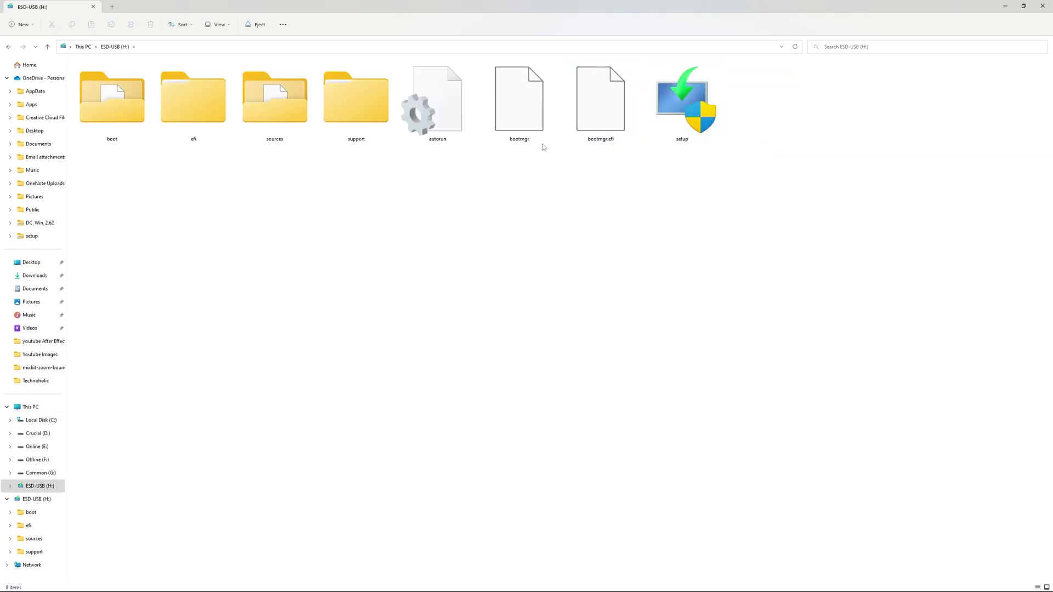